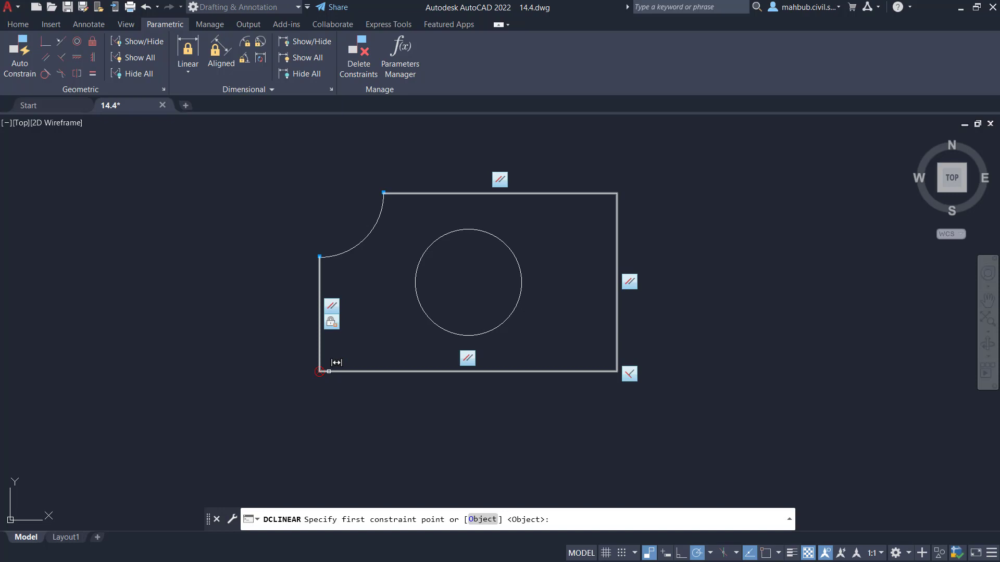
- Add a linear dimensional constraint along the plate's bottom edge, placed below the outline, keeping its measured length
click(328, 371)
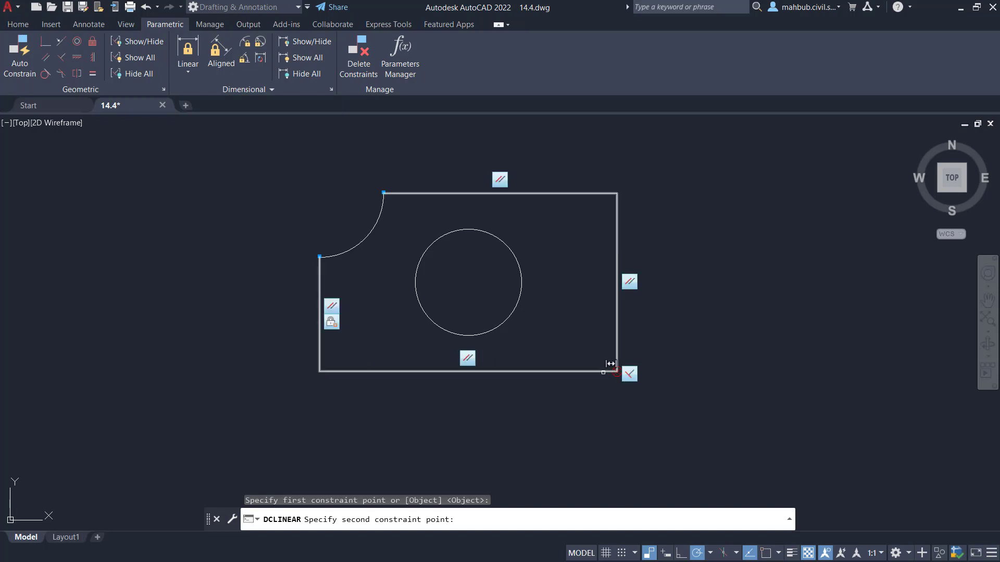
click(603, 372)
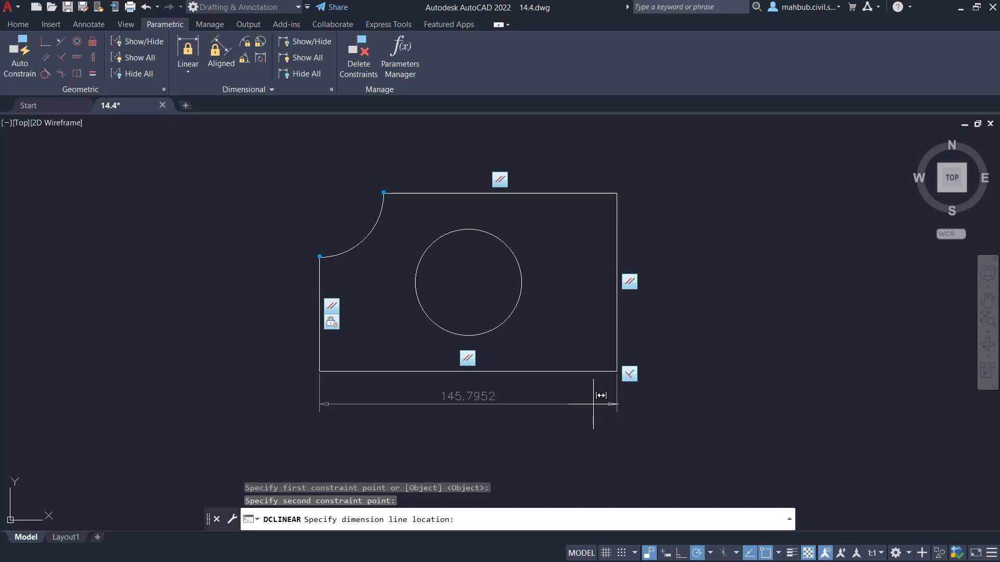
click(531, 426)
key(Return)
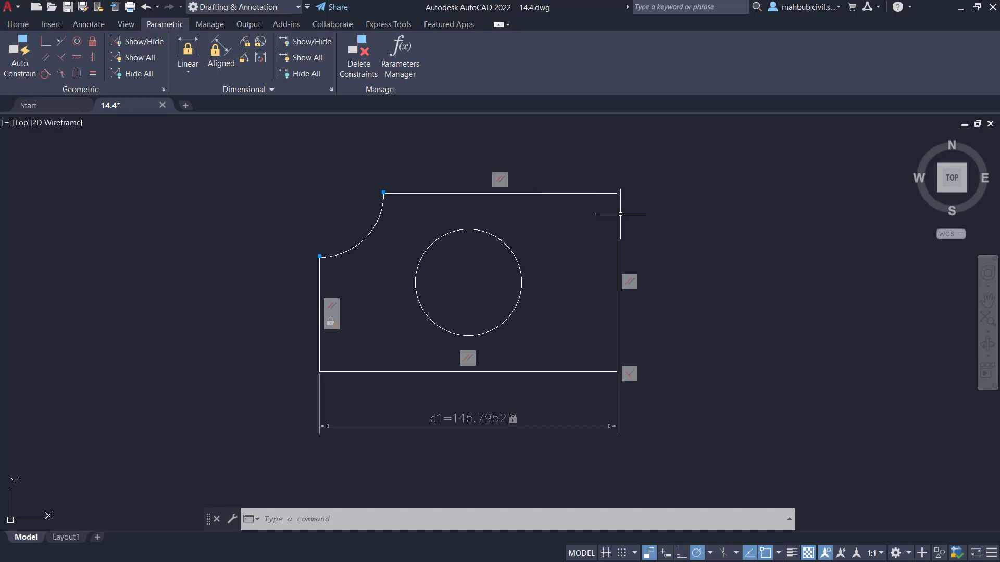
- Add a vertical dynamic constraint to the plate's right edge, placed outside the outline, keeping its measured height
click(188, 69)
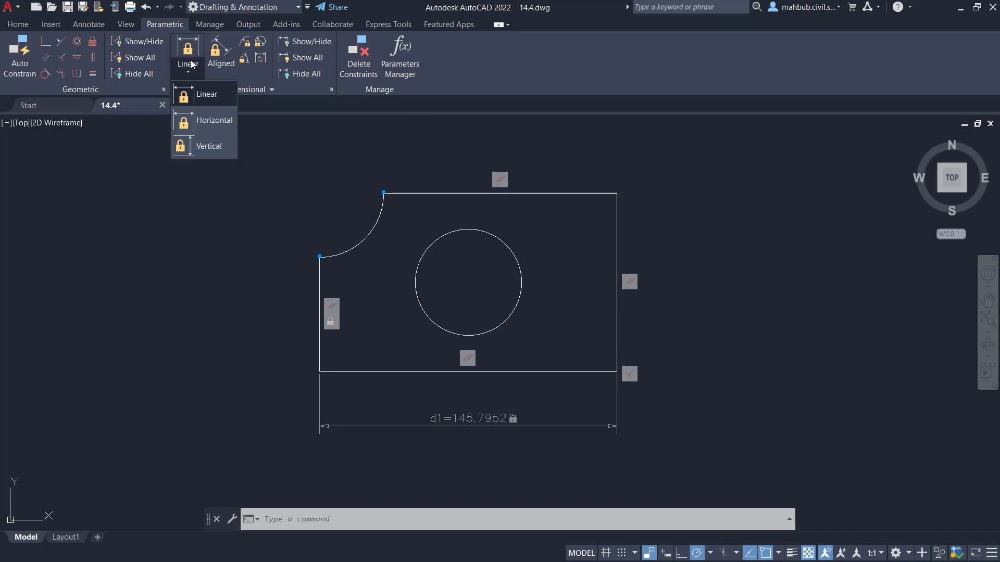
click(189, 146)
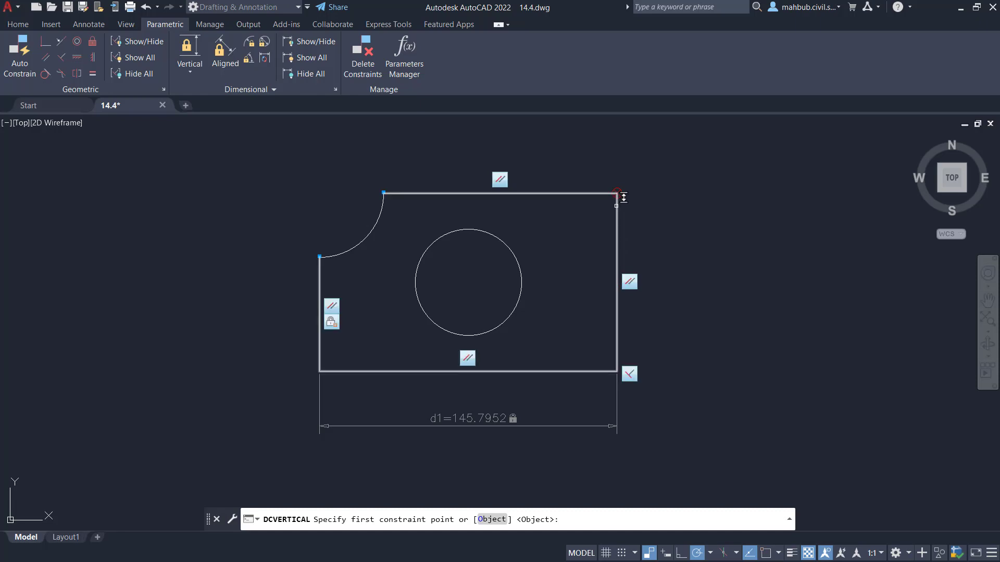
click(616, 205)
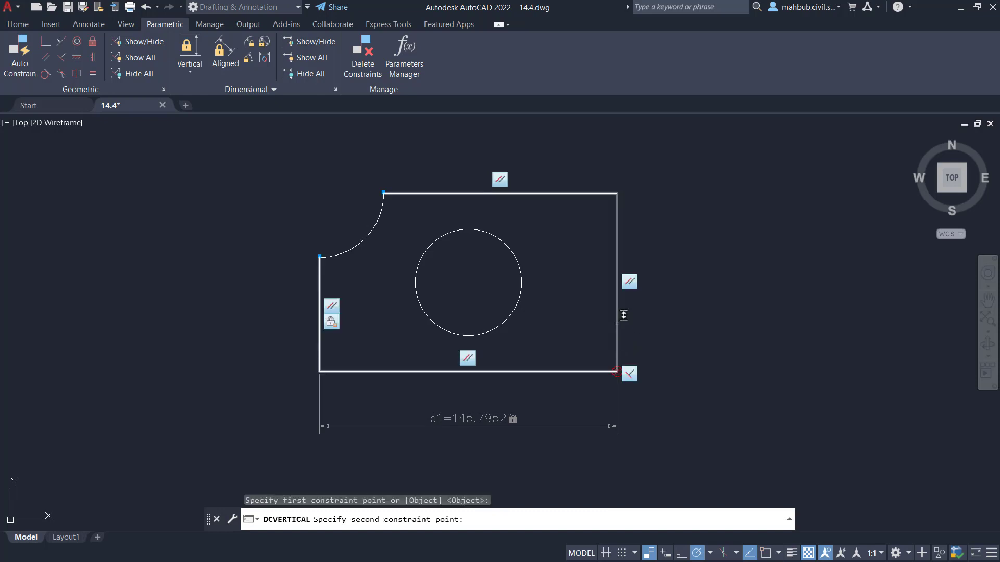
click(615, 354)
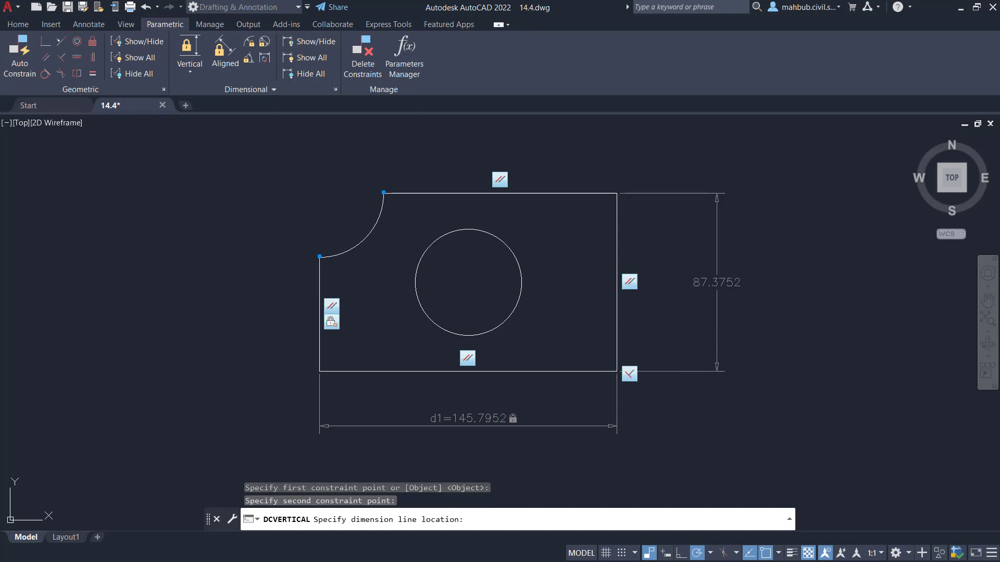
click(716, 288)
click(768, 307)
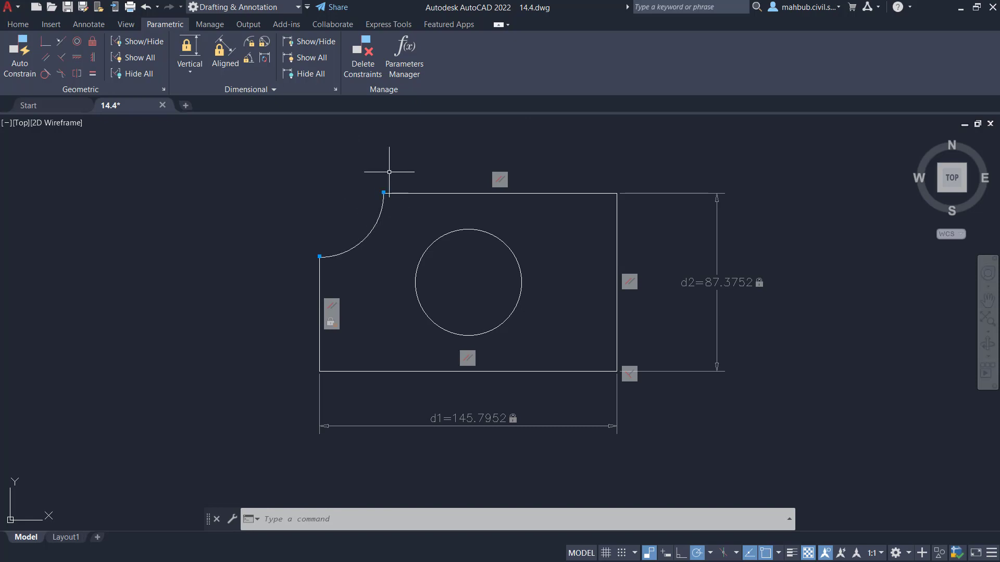
- Add a radius constraint to the concave arc at the plate's upper-left corner, keeping its measured radius
click(247, 43)
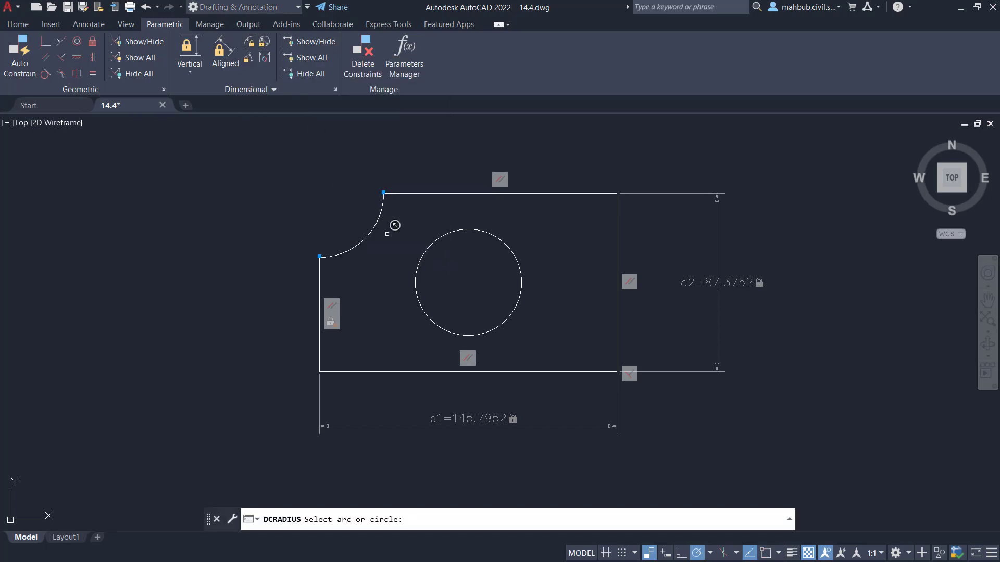
click(381, 215)
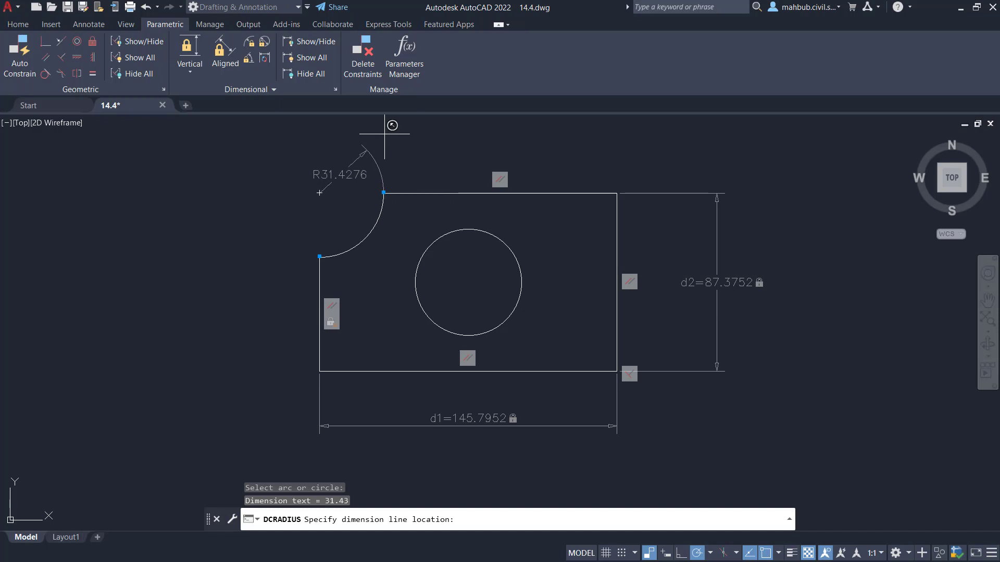
click(385, 134)
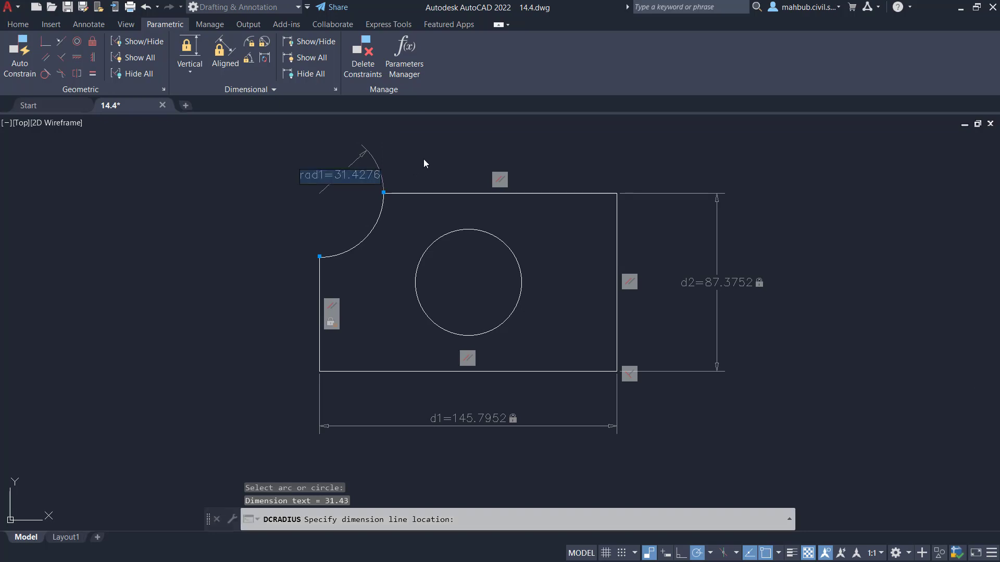
key(Return)
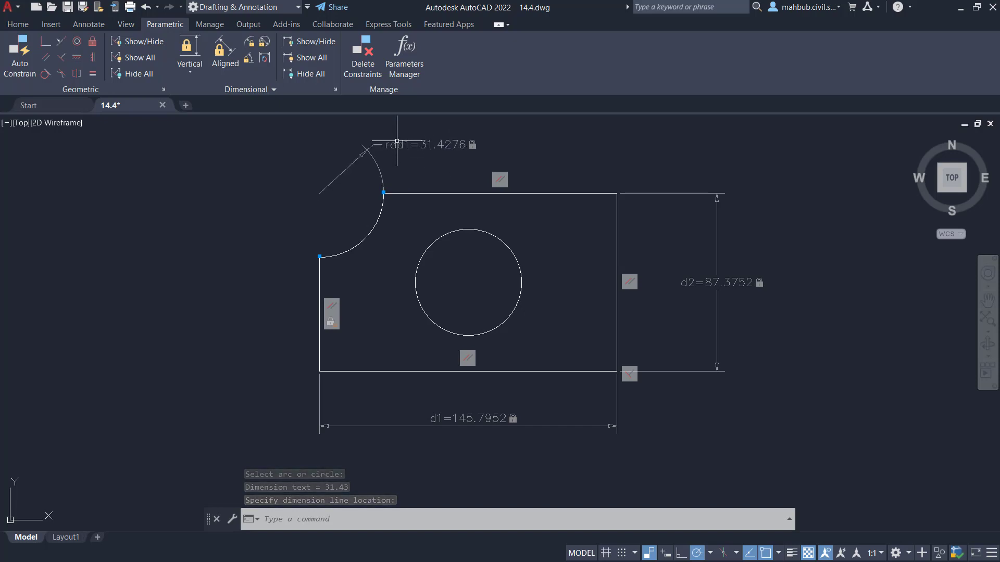
- Add a radius constraint to the circle inside the plate, keeping its measured radius
click(249, 43)
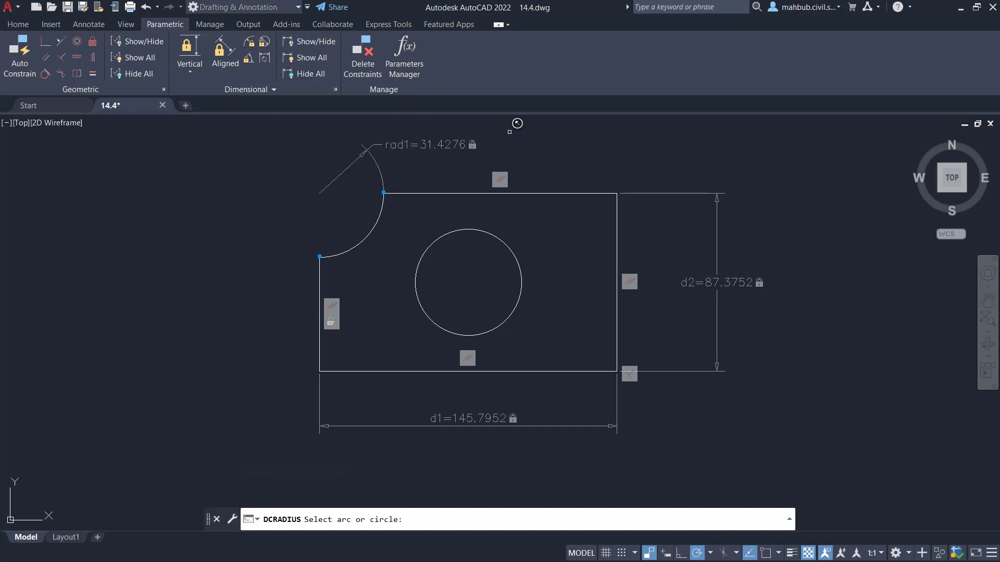
click(489, 235)
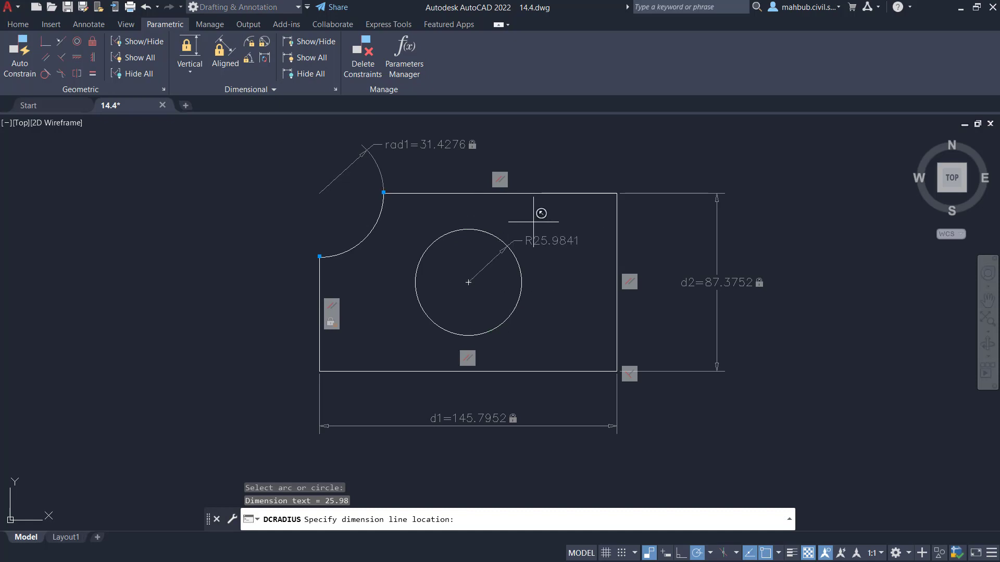
click(548, 211)
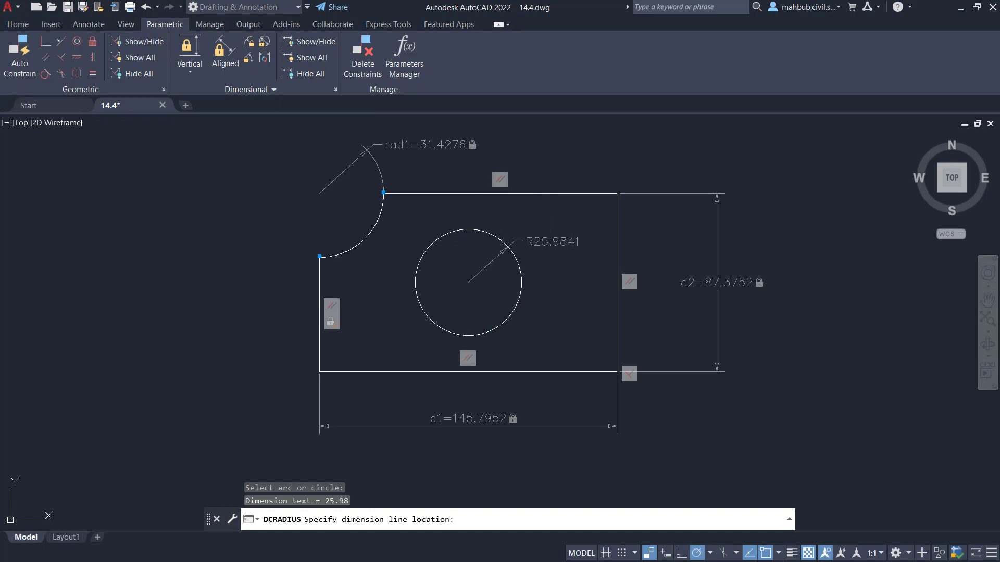
key(Return)
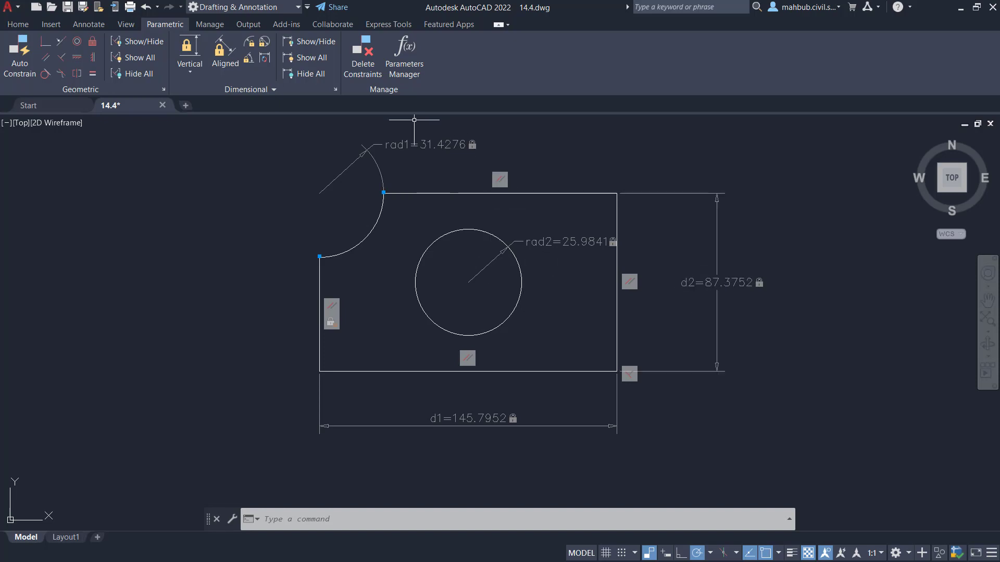
- Hide all dynamic dimensional constraints in the drawing and show them all again
click(305, 62)
click(302, 74)
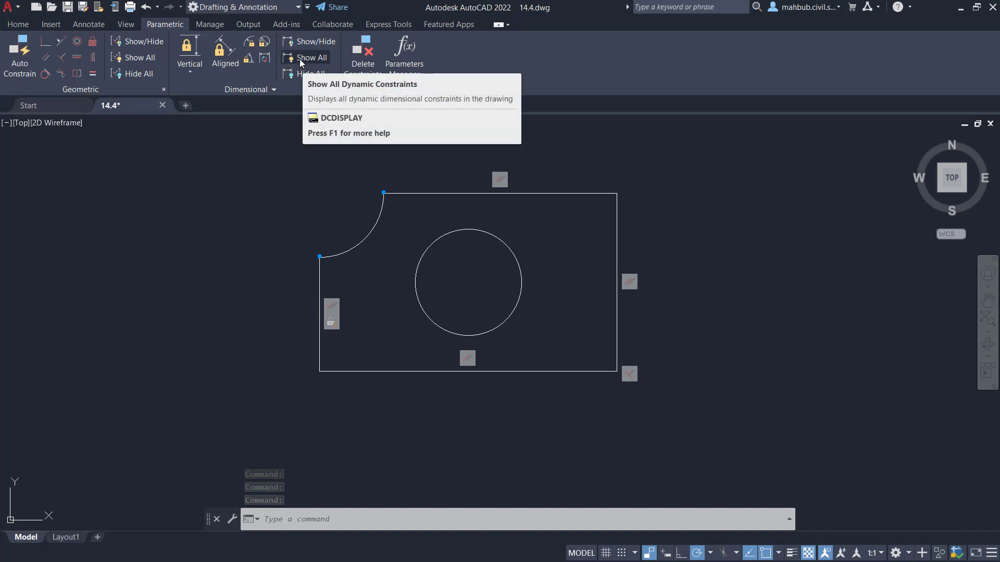
click(301, 61)
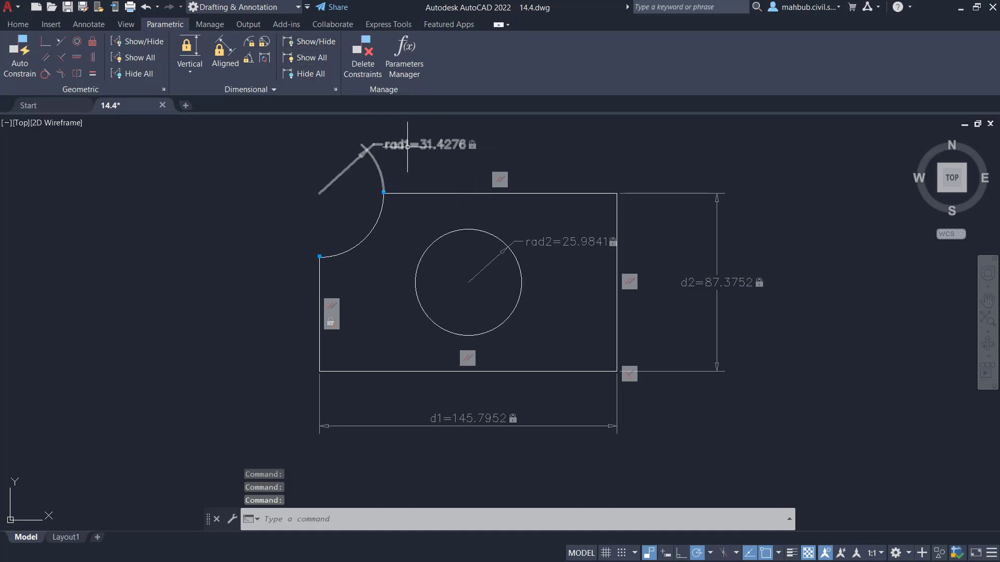
- Hide only the corner arc's radius constraint, and restore the display of all dynamic constraints
click(407, 147)
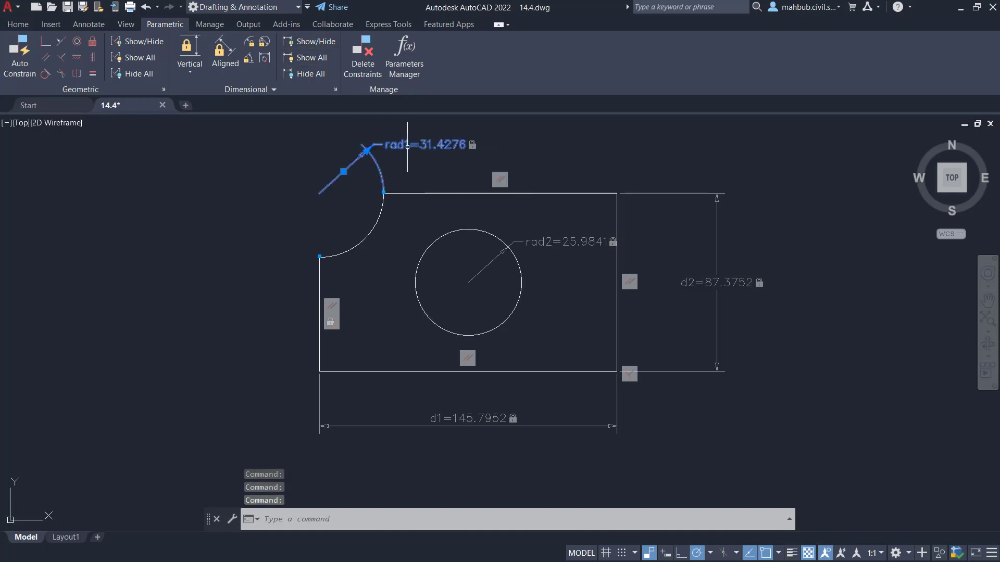
click(311, 43)
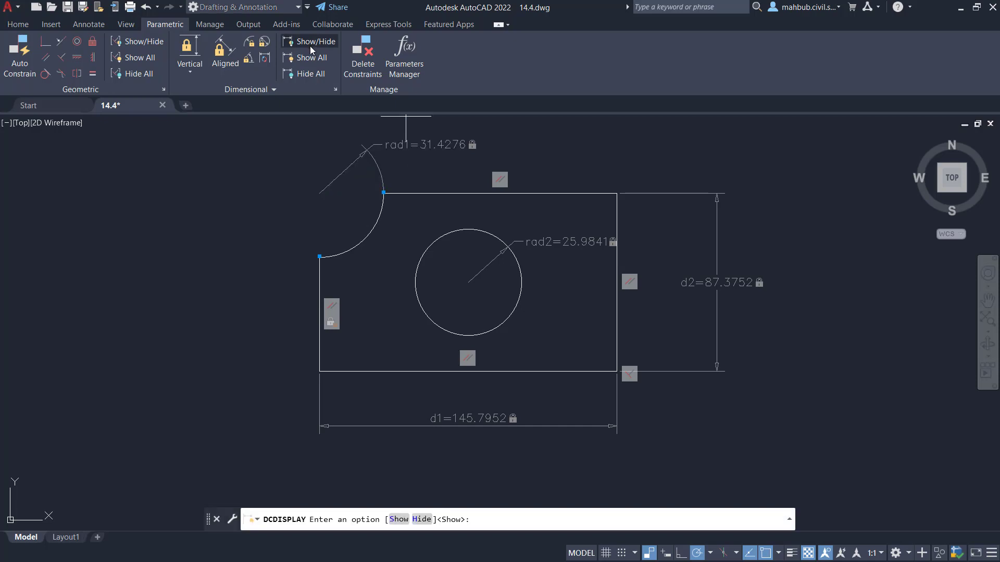
click(312, 43)
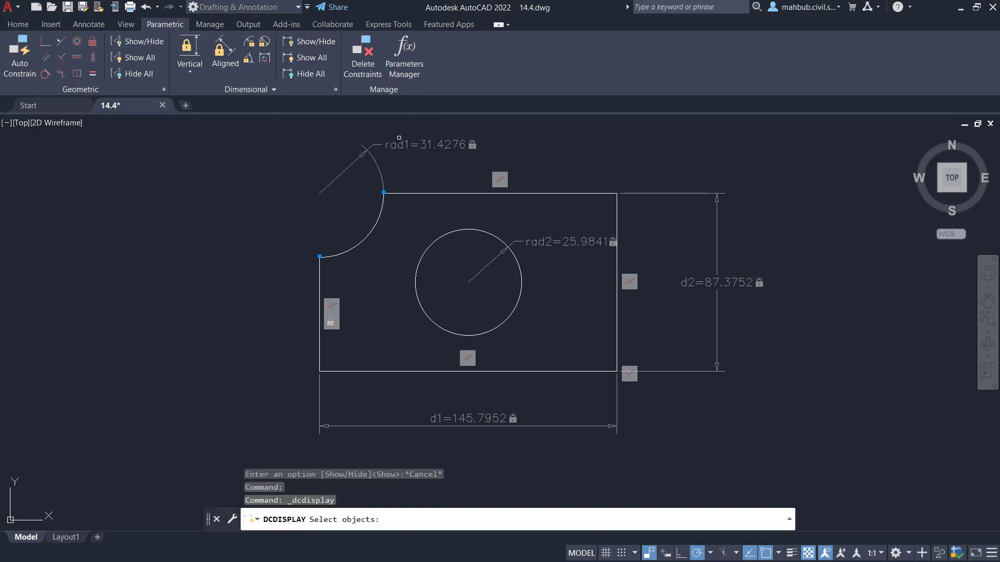
click(401, 140)
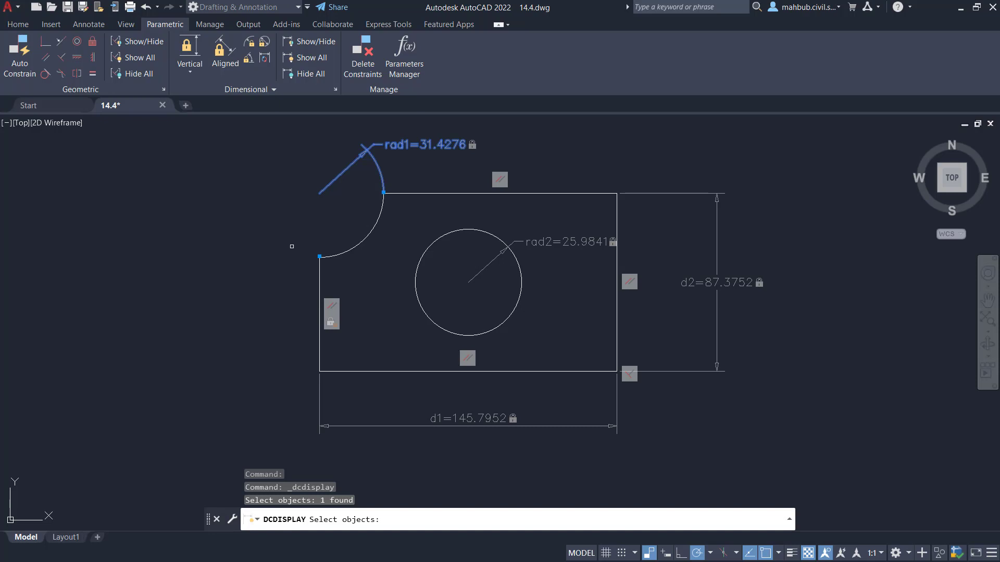
key(Return)
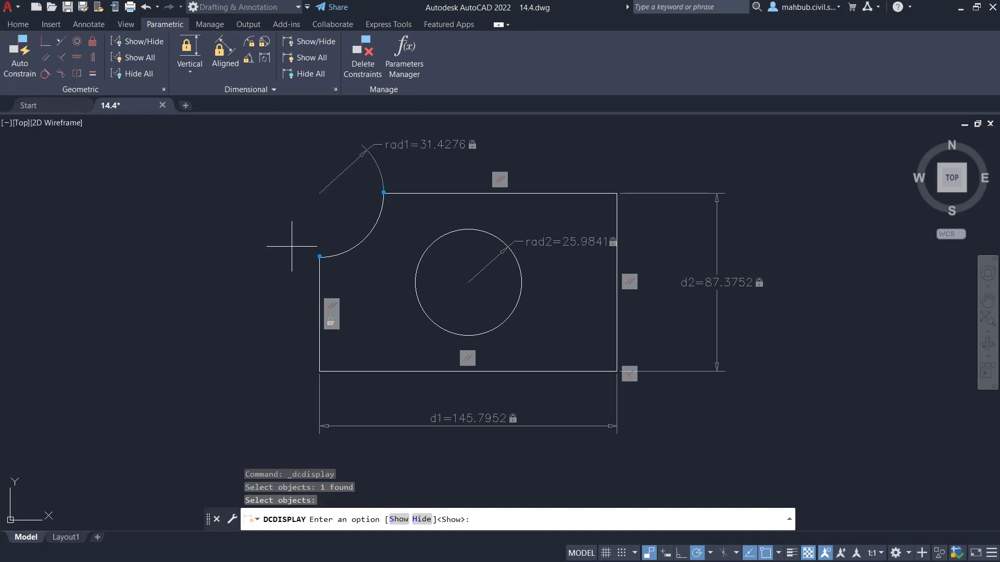
click(419, 519)
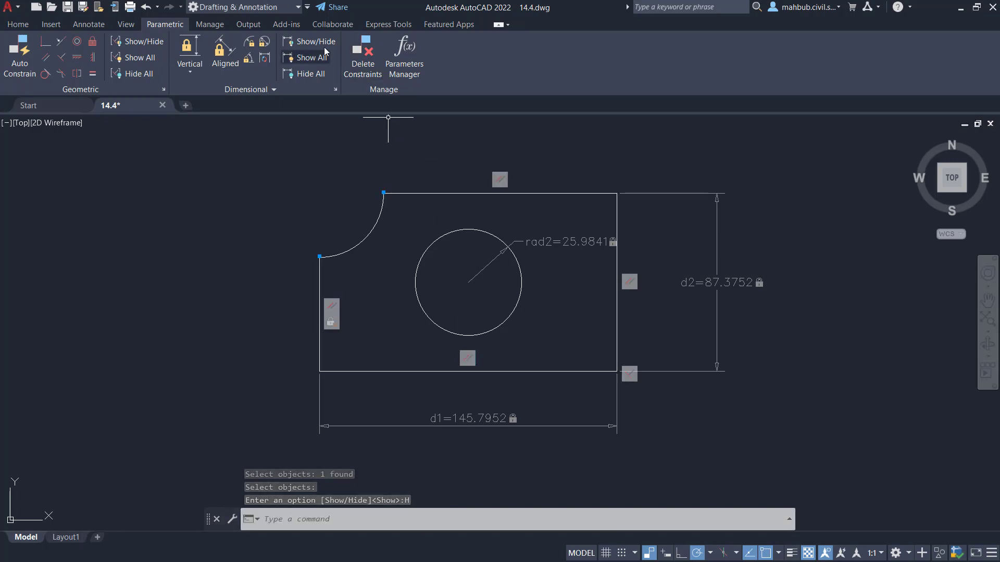
click(314, 56)
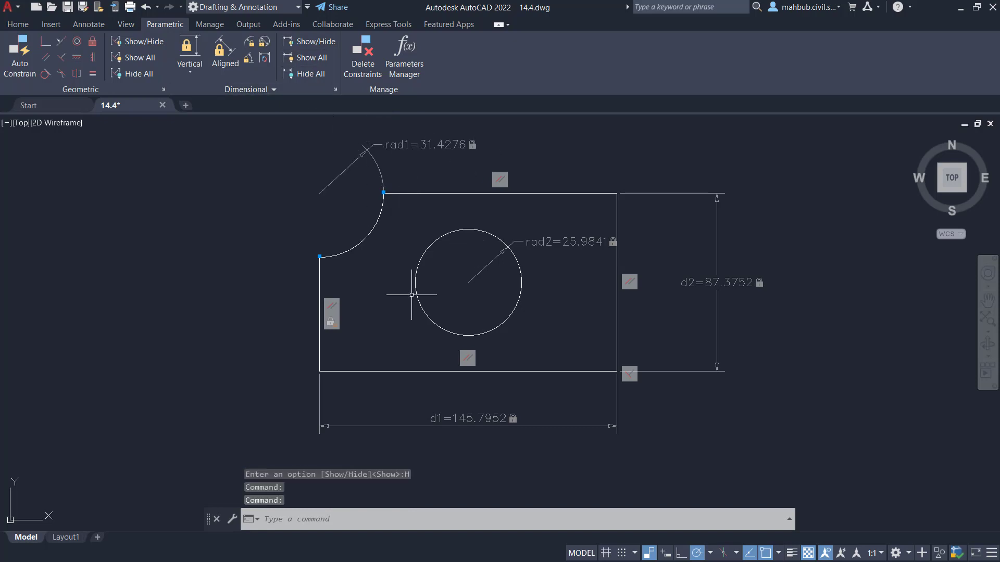
- Switch the dimensional constraint mode to Annotational Constraint Mode
click(272, 89)
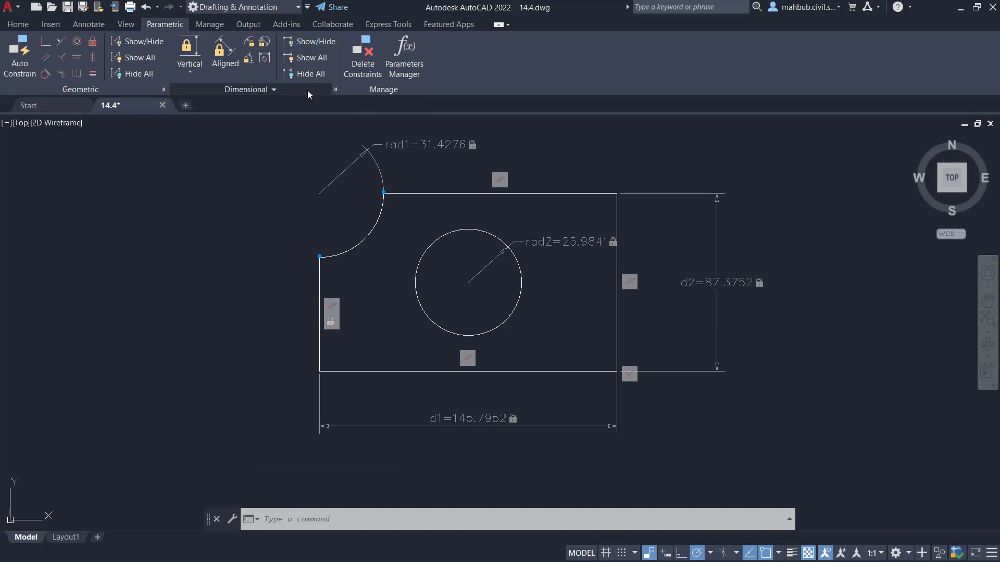
click(307, 91)
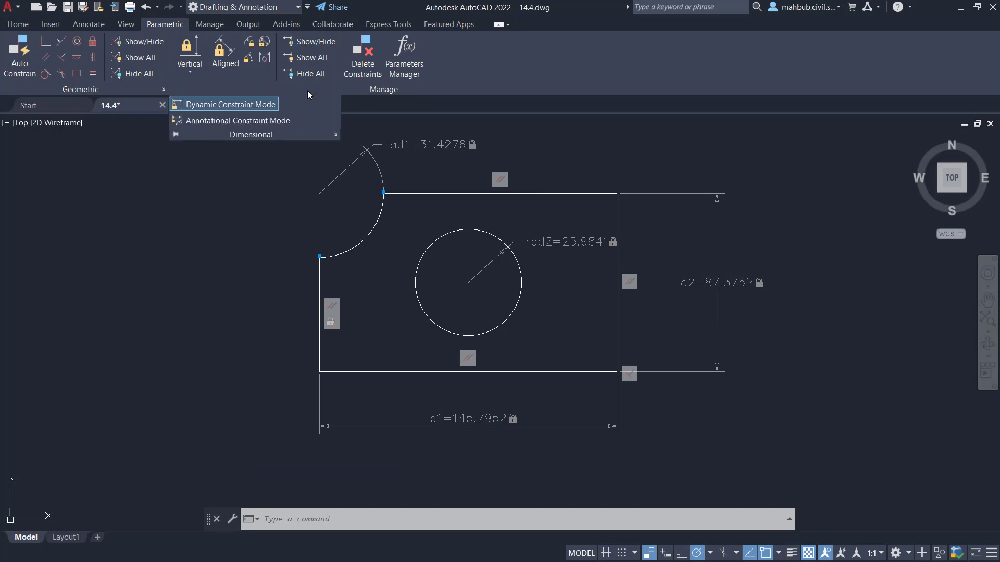
click(243, 121)
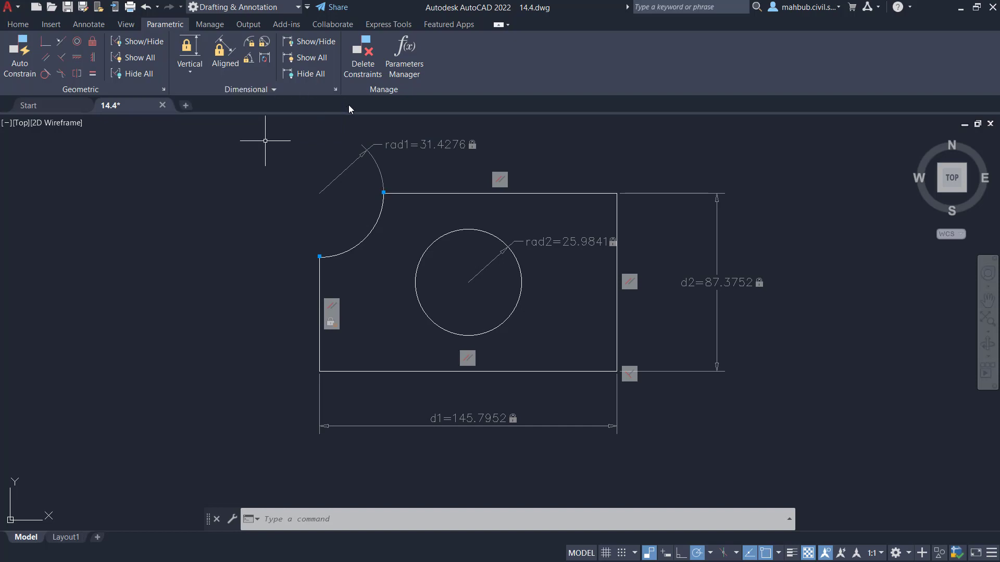
- Delete the circle's radius constraint and the vertical constraint on the plate's right edge
click(538, 241)
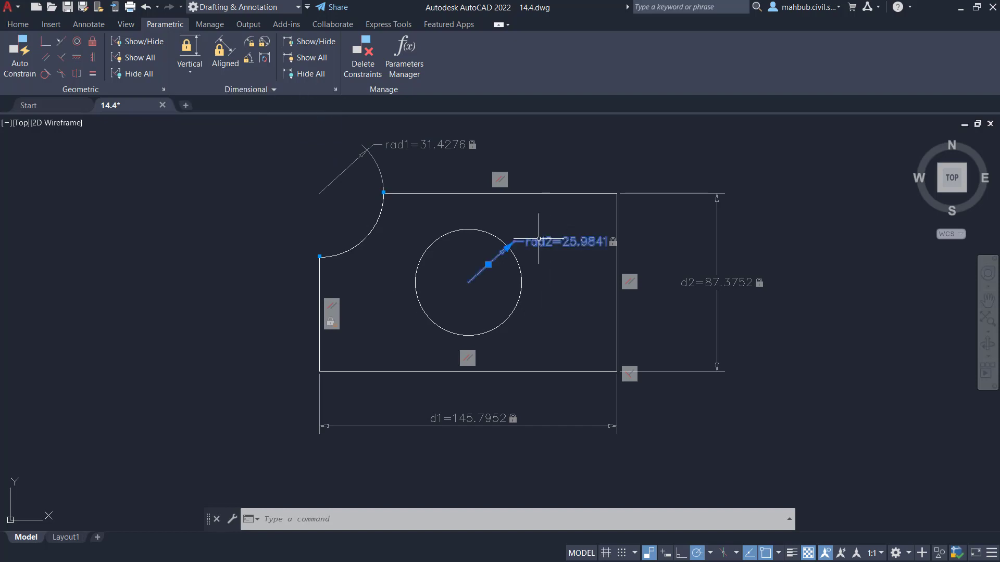
key(Delete)
click(701, 281)
key(Delete)
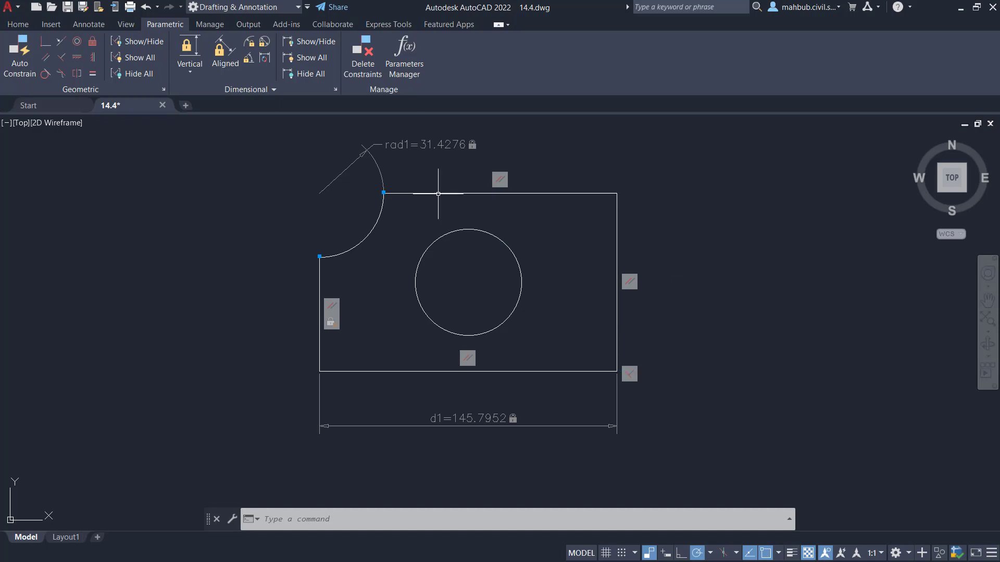
- Add an annotational vertical constraint to the plate's right edge, placed outside the outline, keeping its measured height
click(190, 70)
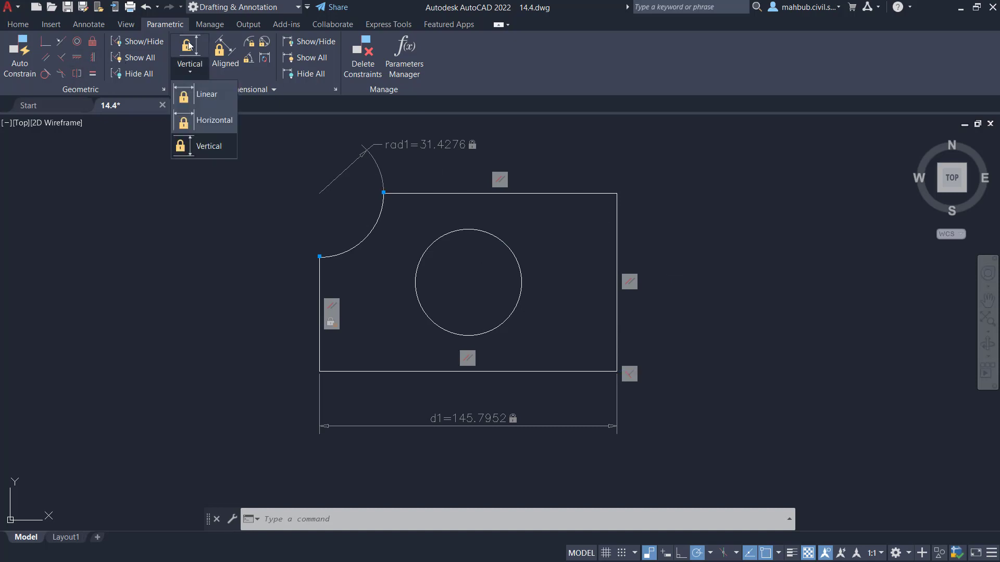
click(188, 45)
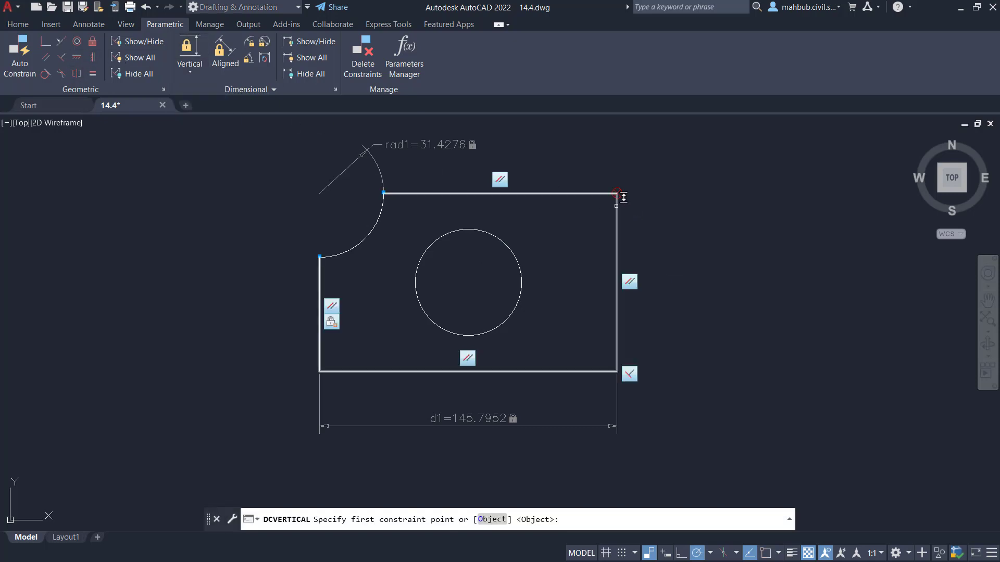
click(616, 204)
click(624, 347)
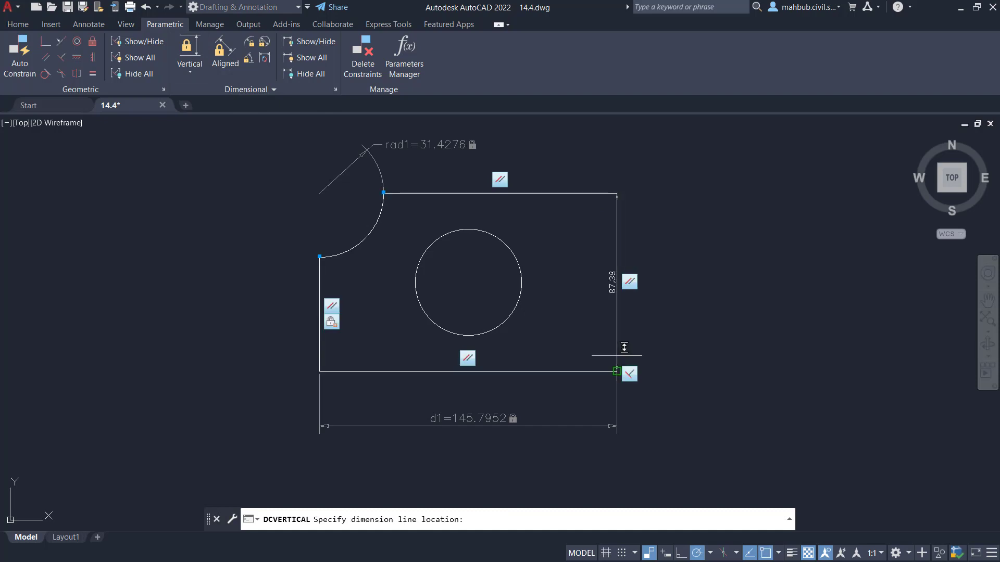
click(685, 344)
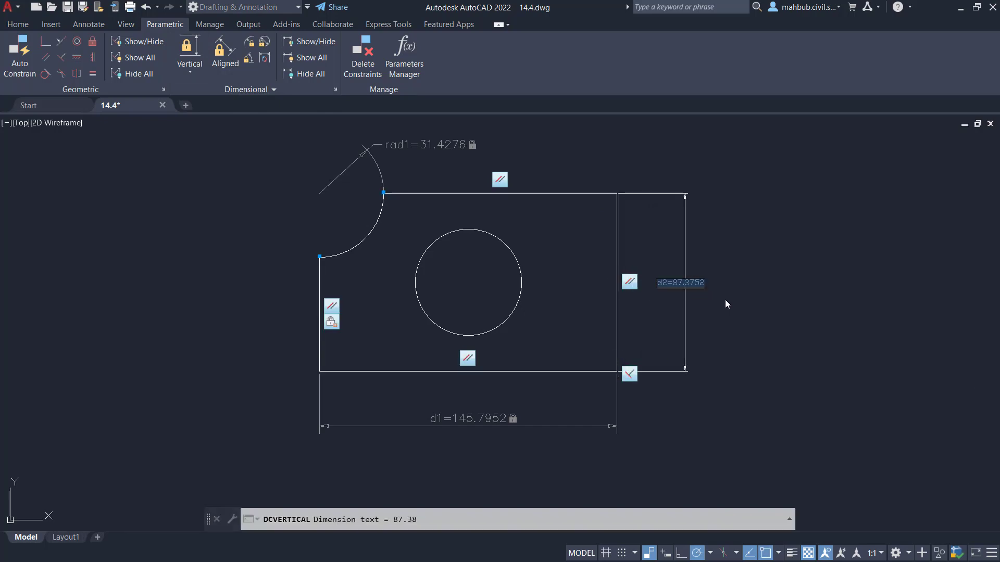
key(Return)
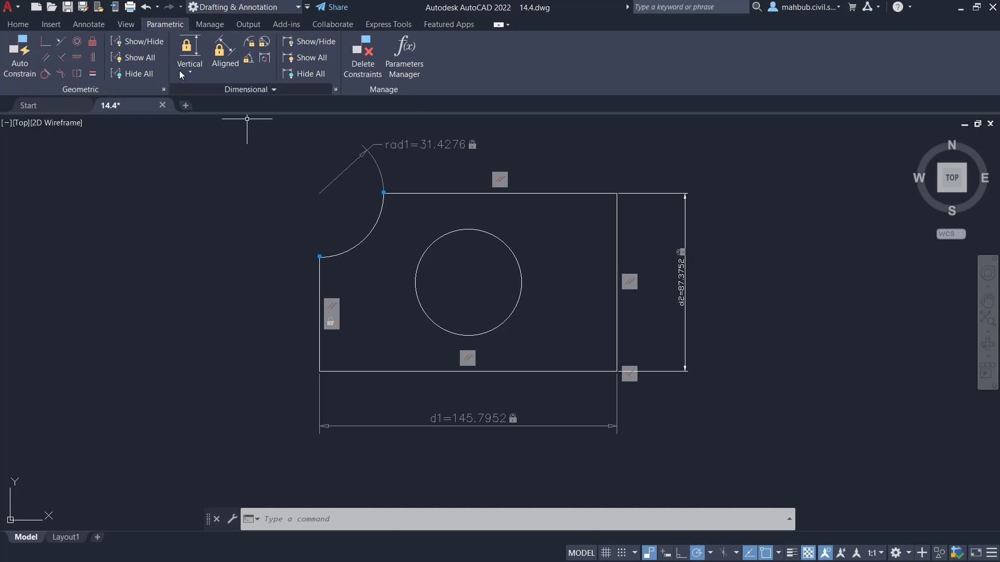
- Add an annotational radius constraint to the central circle, placing its dimension text just outside the circle's upper-right side
click(249, 42)
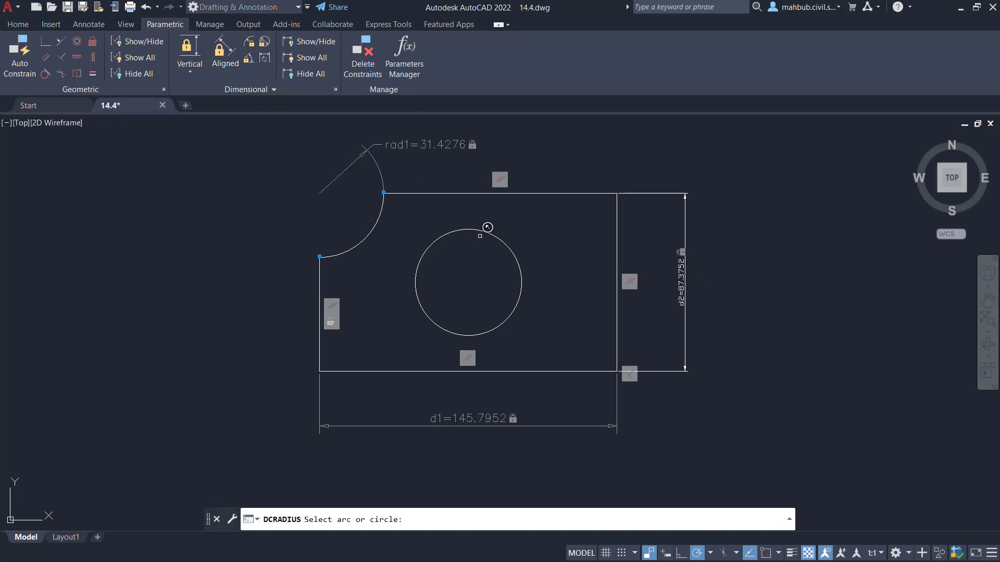
click(482, 231)
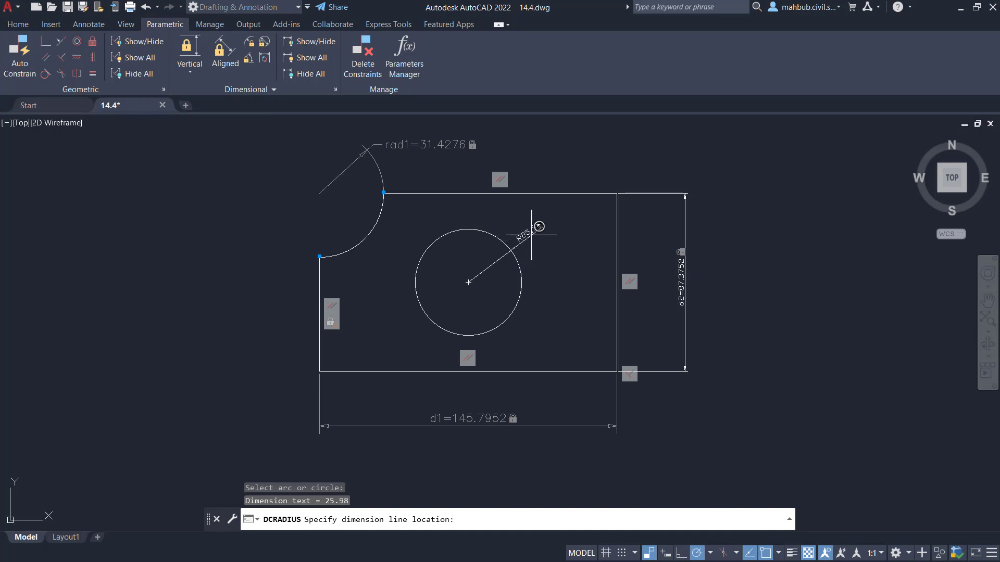
click(531, 234)
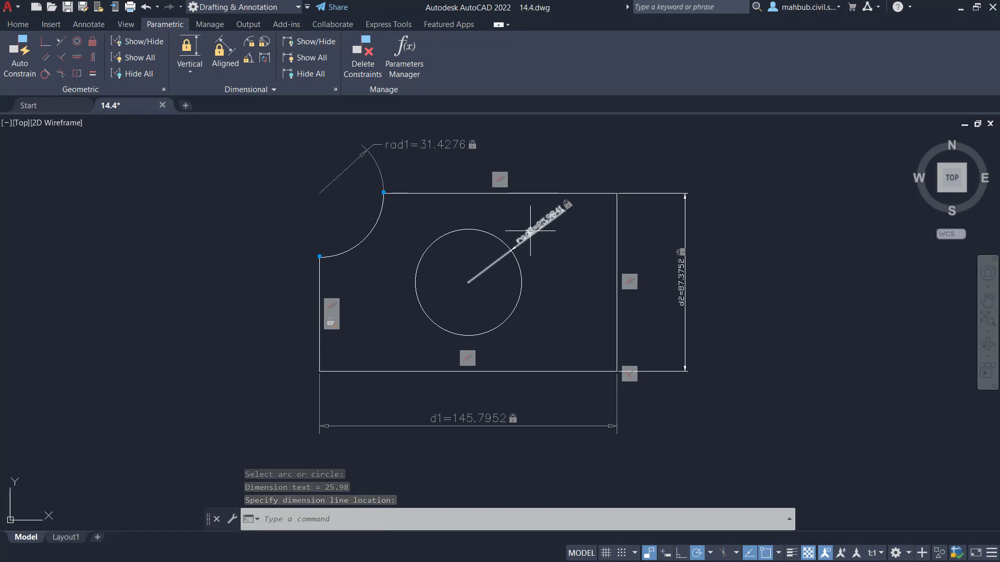
- Hide all dynamic dimensional constraints, and display them all again
click(303, 74)
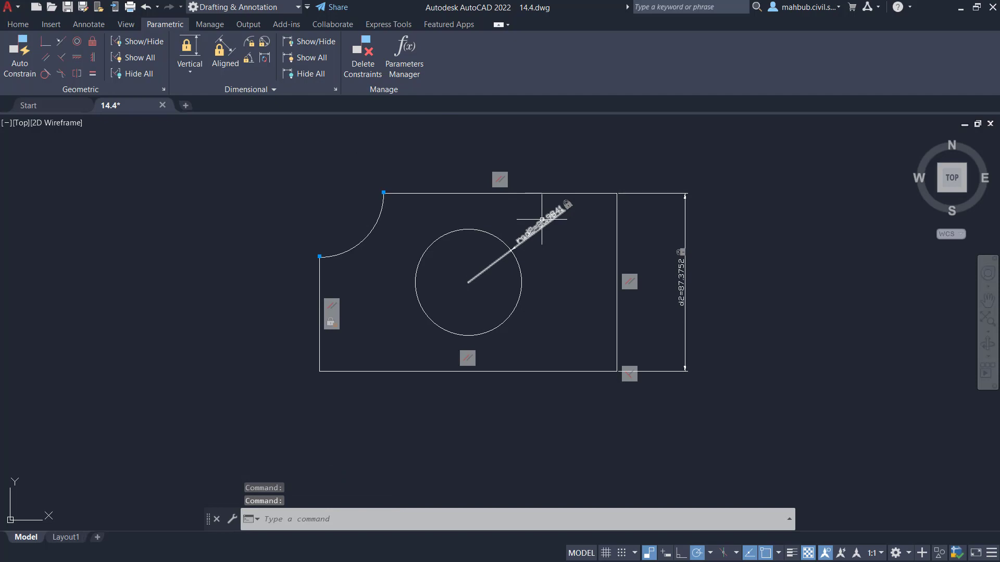
click(279, 89)
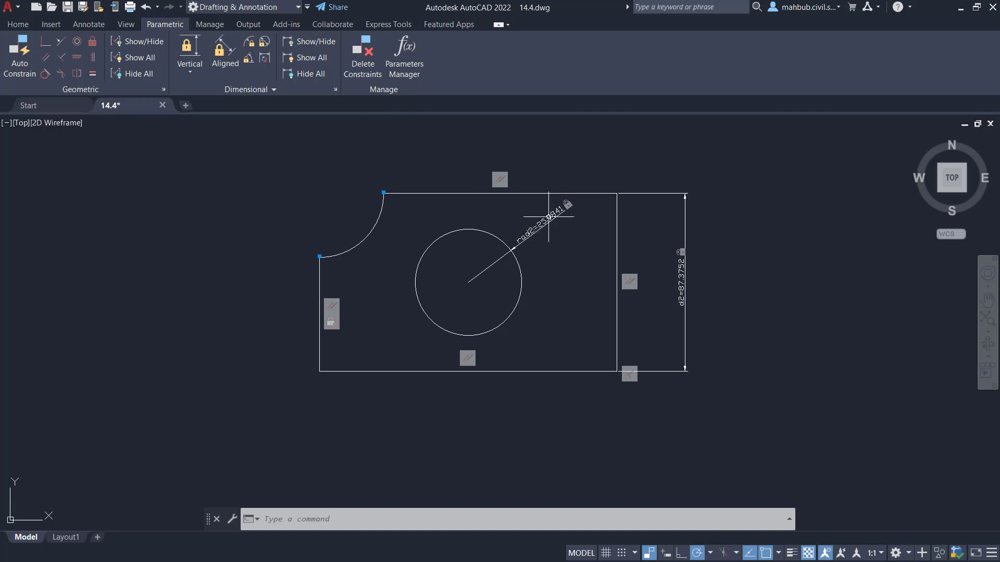
click(313, 64)
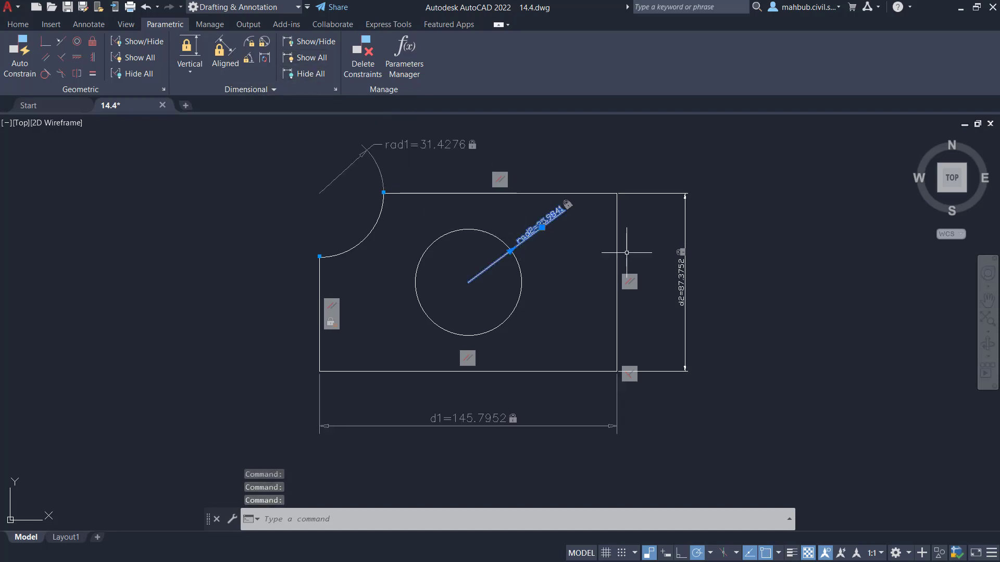
- Delete the circle's annotational radius constraint and the annotational vertical constraint on the plate's right edge
key(Delete)
click(690, 274)
key(Delete)
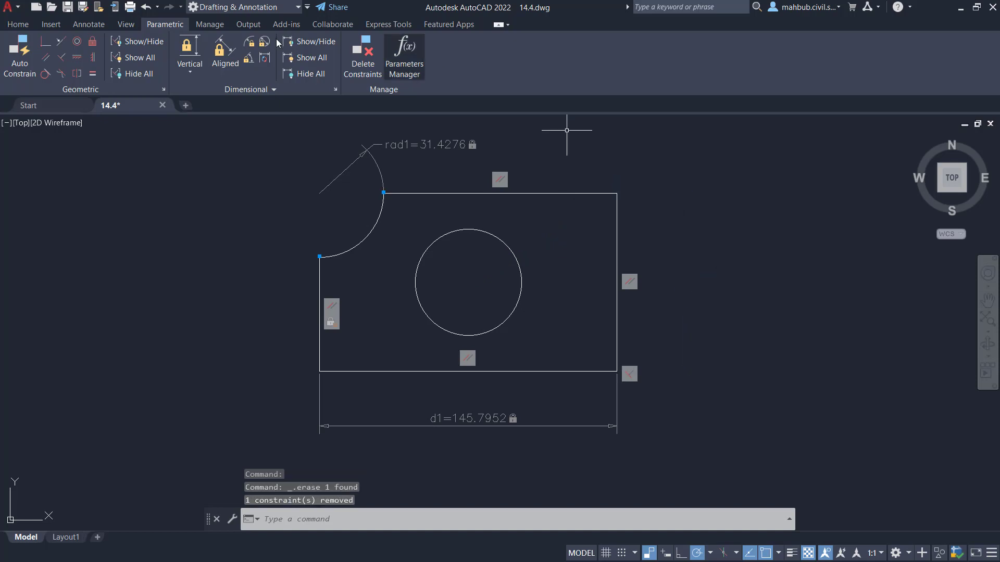
- Switch to Dynamic Constraint Mode and add a radius constraint to the circle, placed outside its upper-right side, keeping its measured radius
click(244, 90)
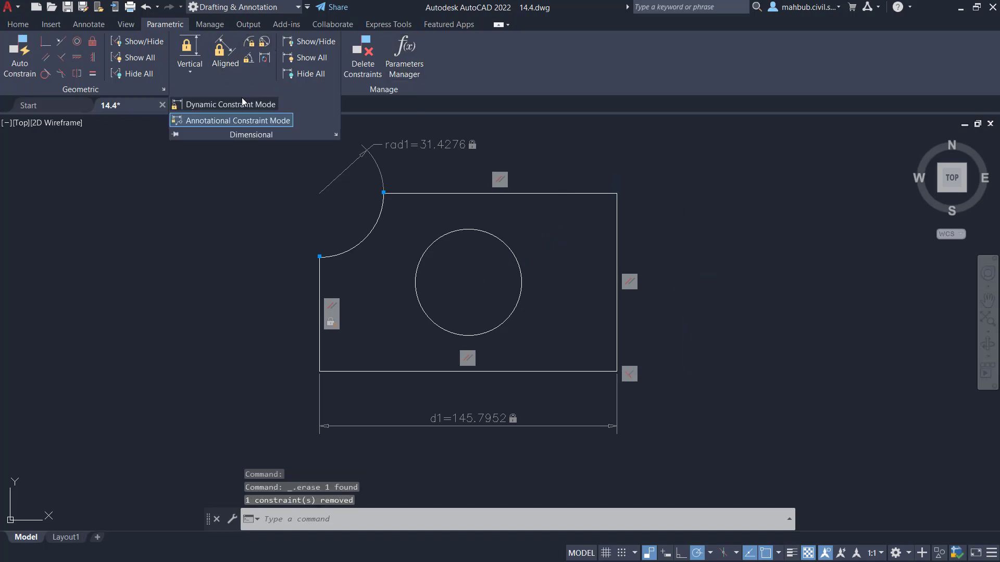
click(241, 102)
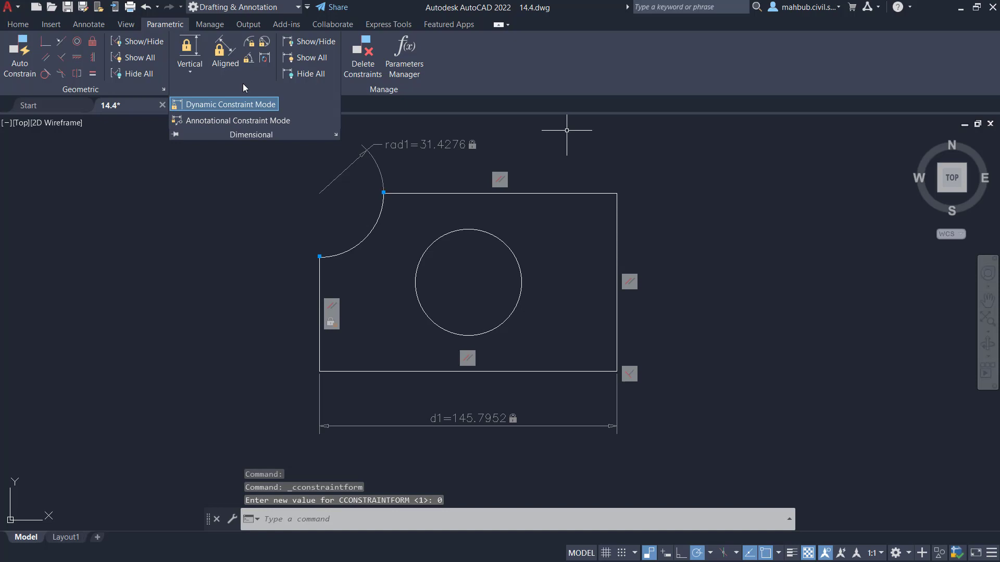
click(249, 42)
click(492, 233)
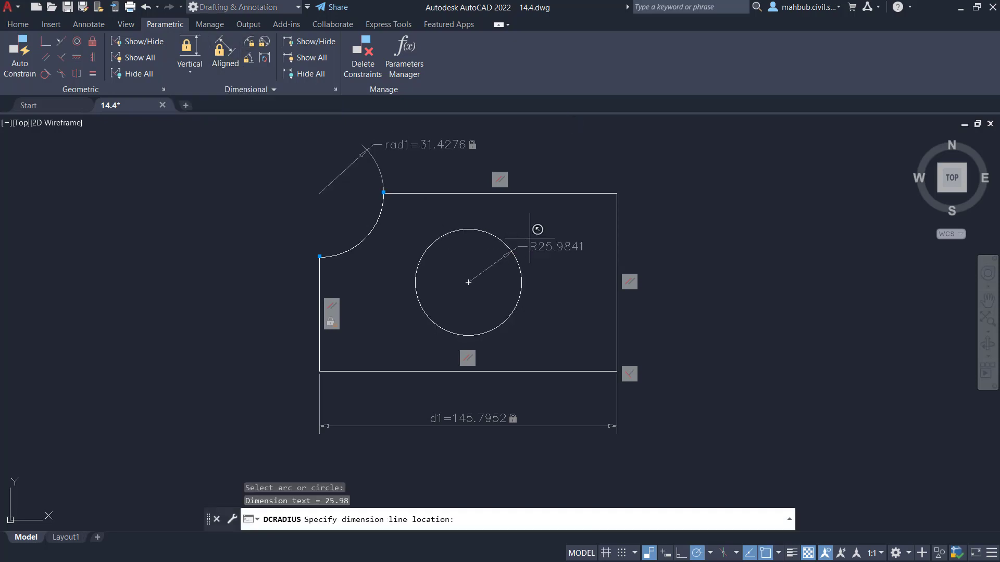
click(530, 250)
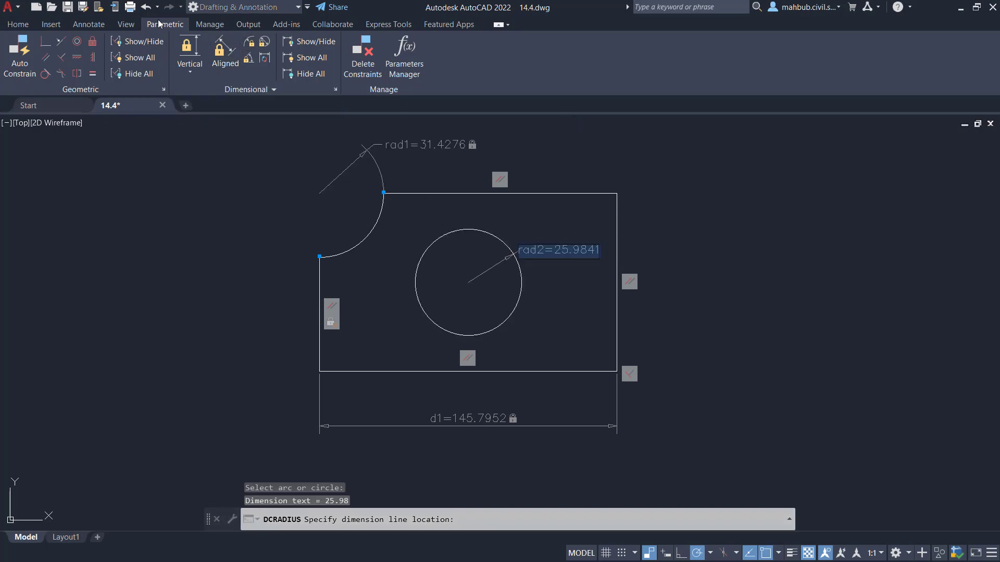
key(Return)
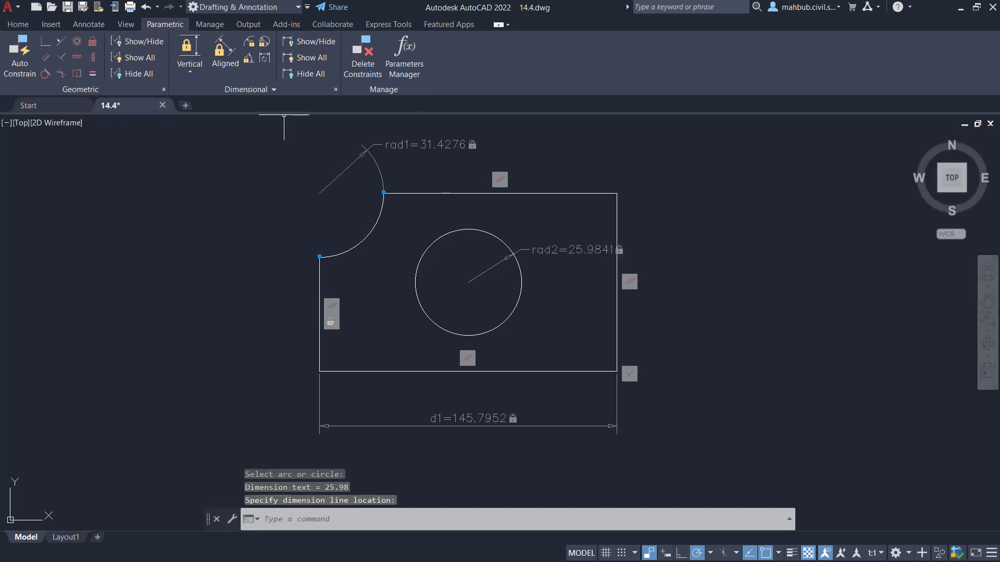
- Add a dynamic vertical constraint between the plate's two right corners, placed outside the right edge, keeping its measured height
click(190, 52)
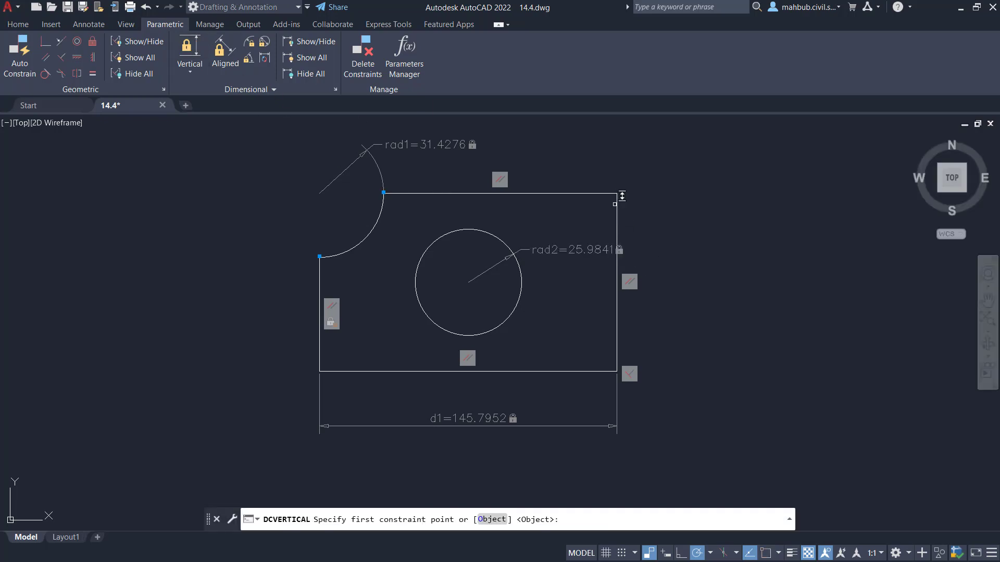
click(614, 204)
click(619, 370)
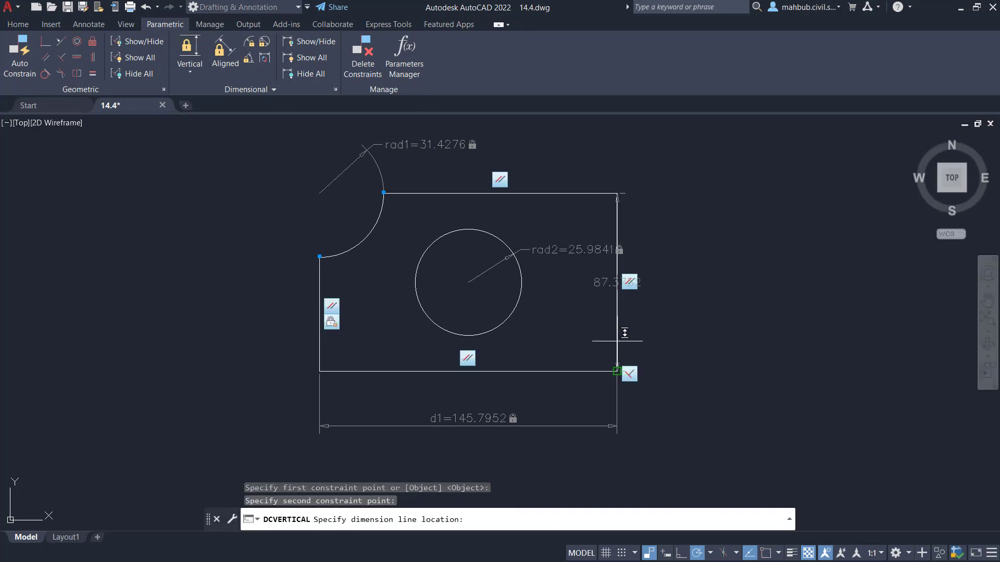
click(711, 323)
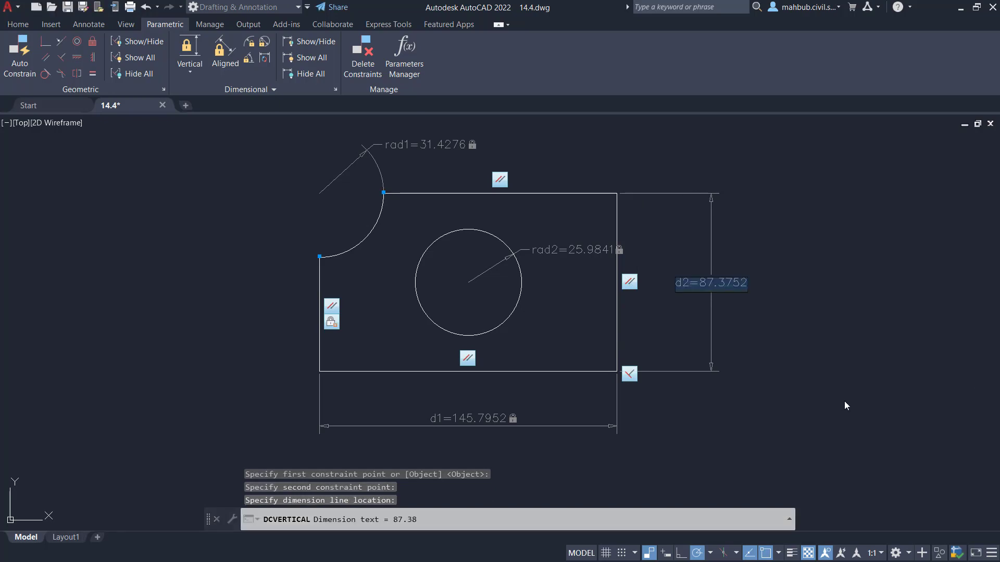
key(Return)
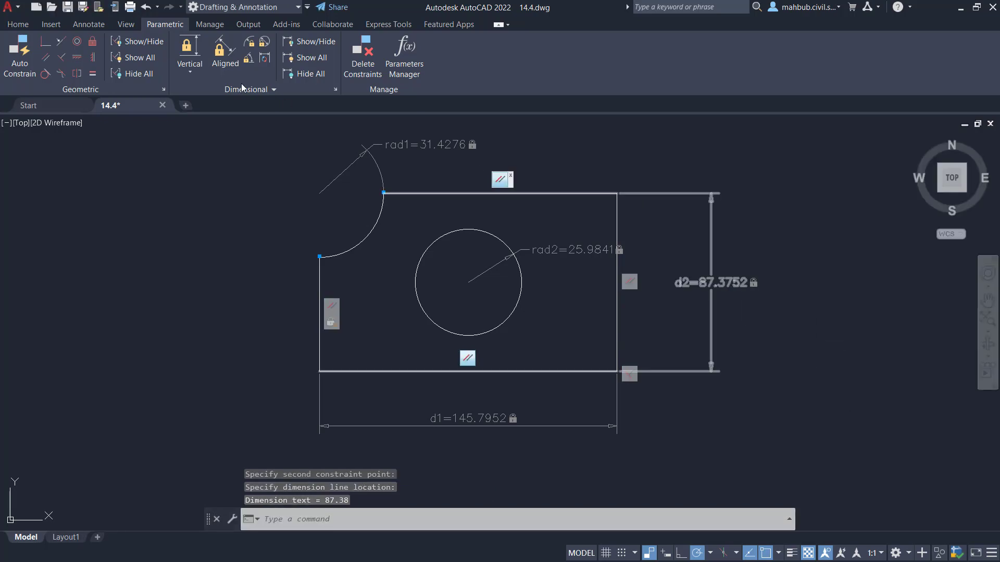
- Hide all dimensional and geometric constraints, and display all of both kinds again
click(298, 73)
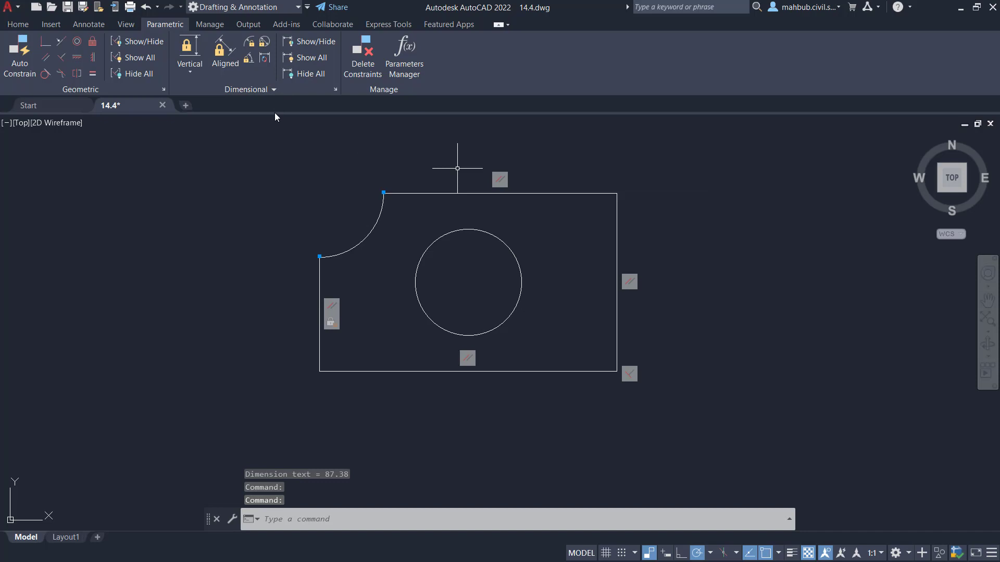
click(125, 75)
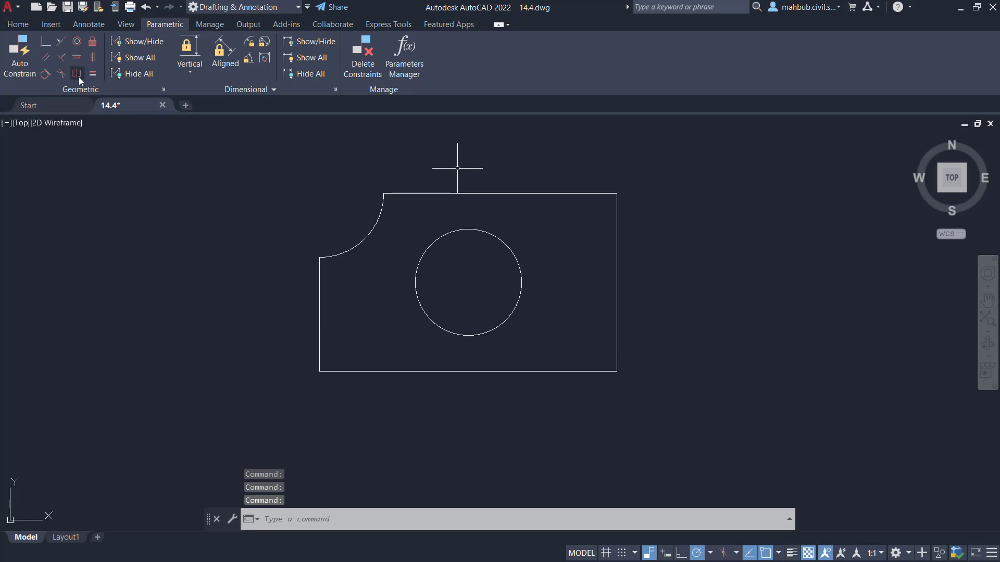
click(120, 61)
click(307, 58)
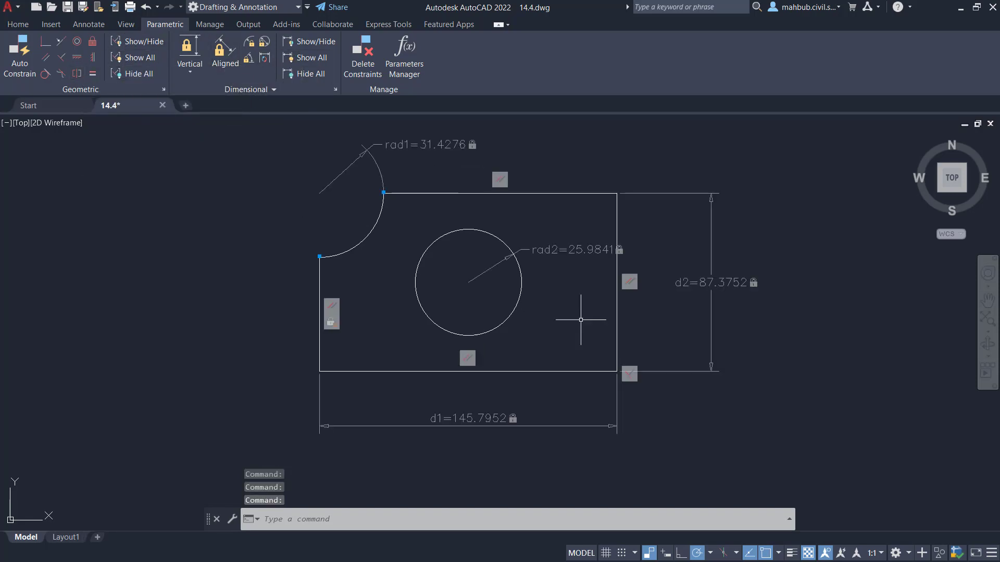